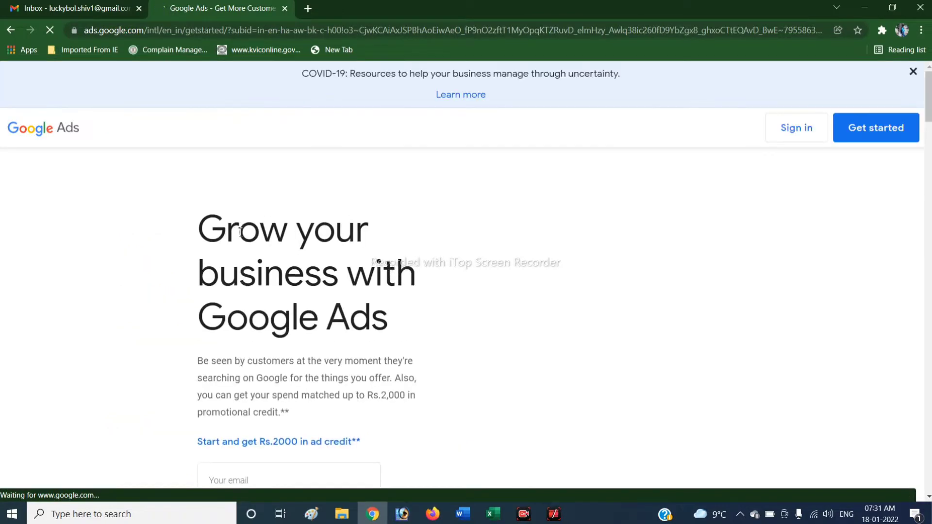
Fill the ad-credit offer's email field with the saved Gmail address
{"action": "scroll", "coordinate": [250, 301], "scroll_direction": "down", "scroll_amount": 3}
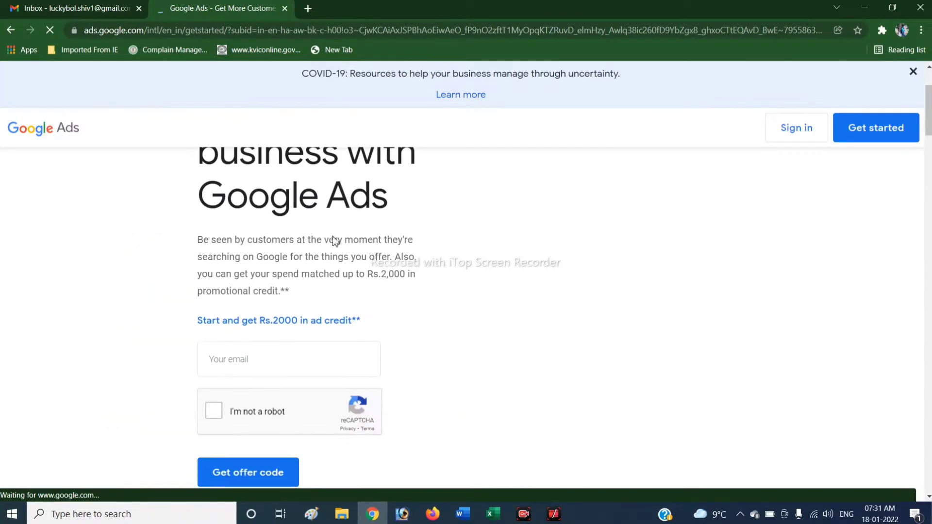
{"action": "left_click", "coordinate": [253, 355]}
{"action": "left_click", "coordinate": [253, 392]}
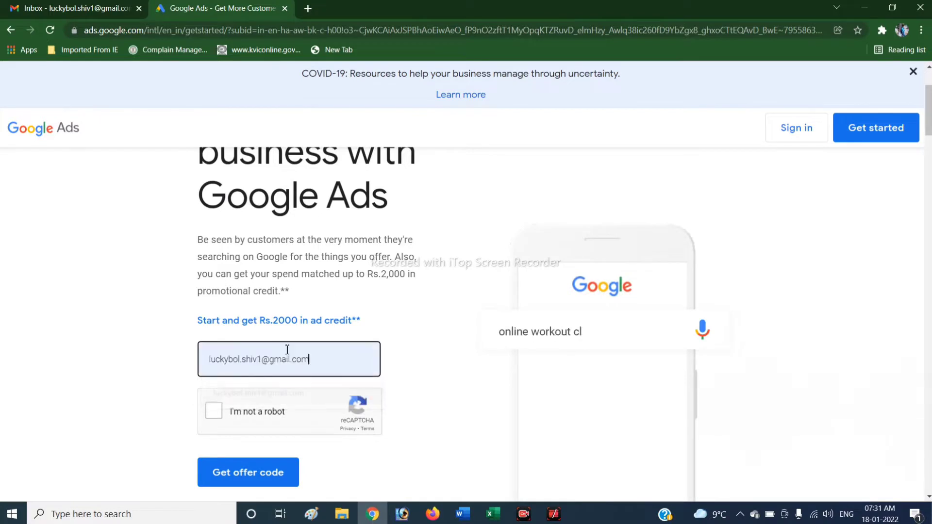
Pass the reCAPTCHA check, request the offer code, and switch to the Gmail inbox
{"action": "scroll", "coordinate": [291, 330], "scroll_direction": "down", "scroll_amount": 3}
{"action": "left_click", "coordinate": [216, 294]}
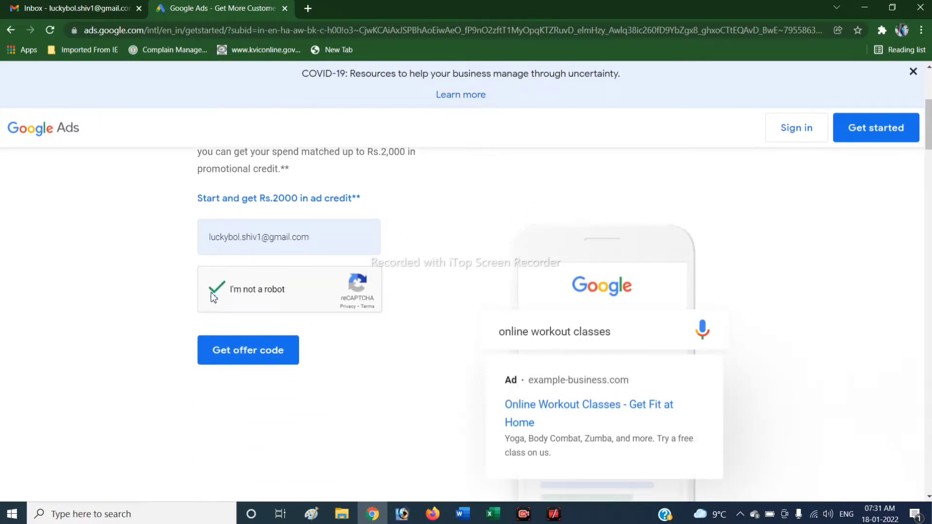
{"action": "left_click", "coordinate": [240, 353]}
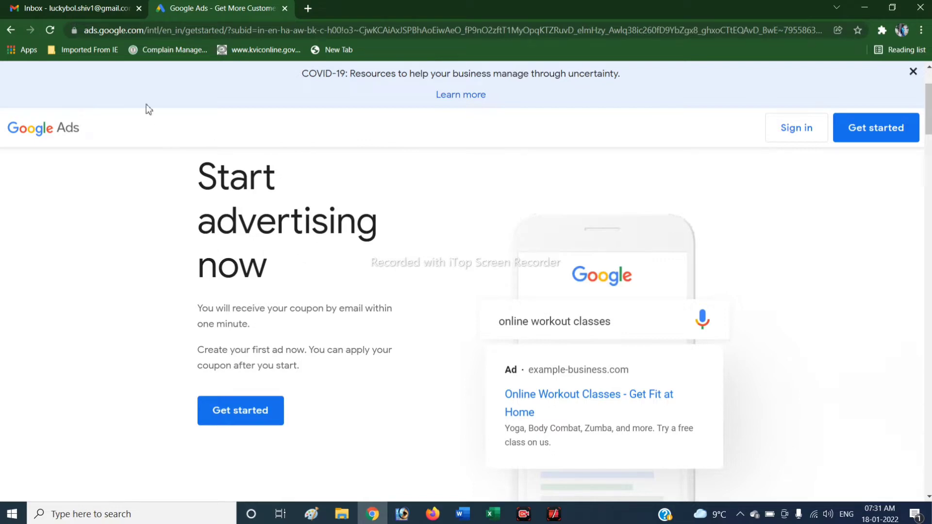
{"action": "left_click", "coordinate": [98, 6]}
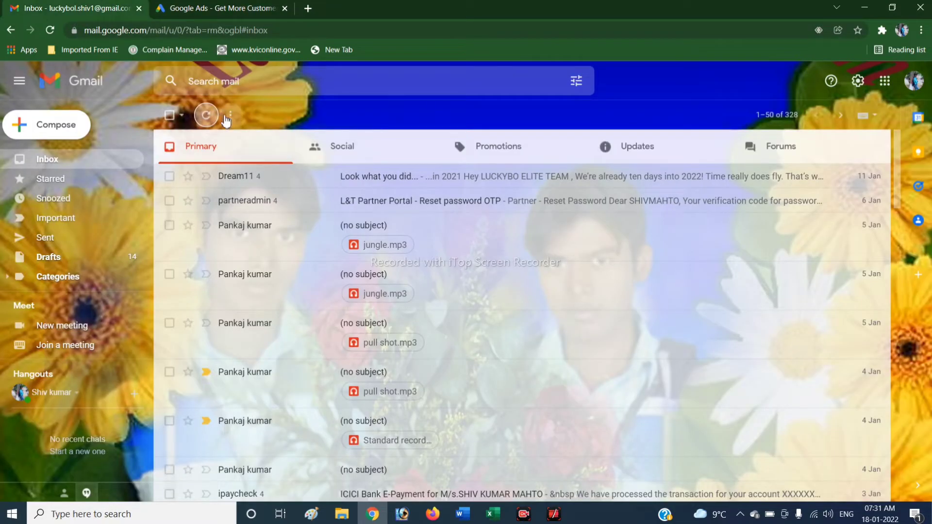
Refresh the Gmail inbox to look for the coupon, then return to Google Ads
{"action": "left_click", "coordinate": [208, 117]}
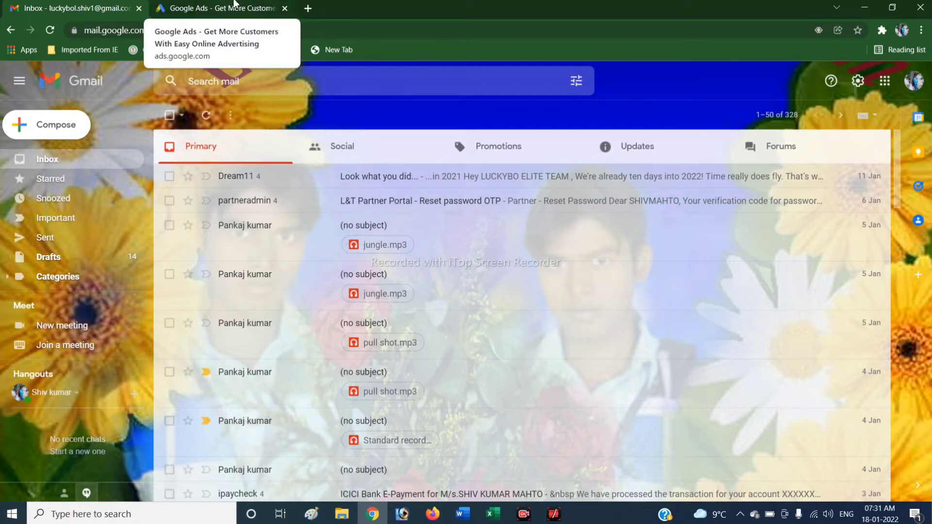
{"action": "left_click", "coordinate": [235, 4]}
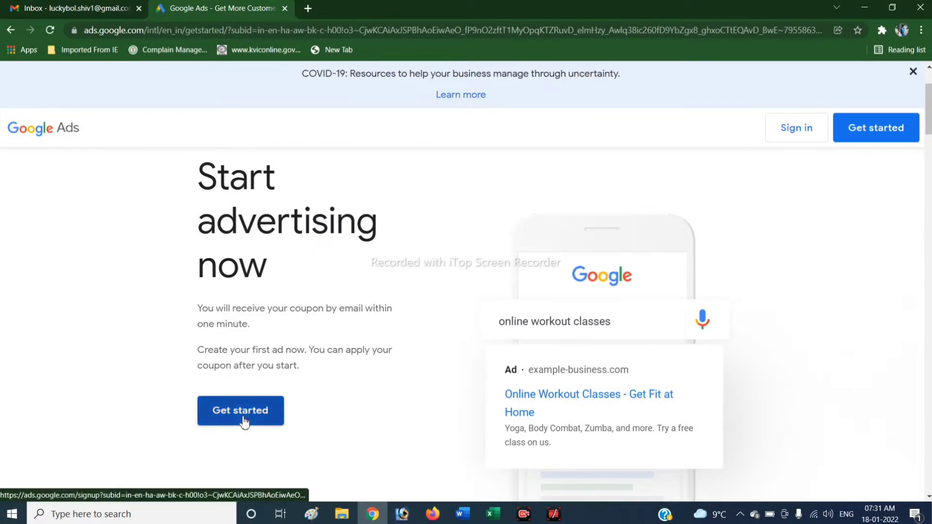
Begin creating the Google Ads account and switch the campaign setup to Expert Mode
{"action": "left_click", "coordinate": [240, 416]}
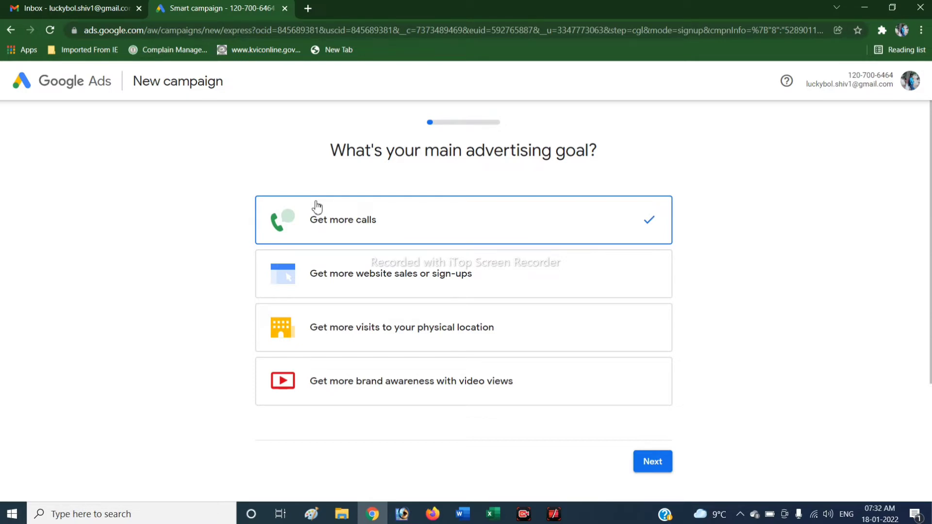
{"action": "scroll", "coordinate": [320, 204], "scroll_direction": "down", "scroll_amount": 3}
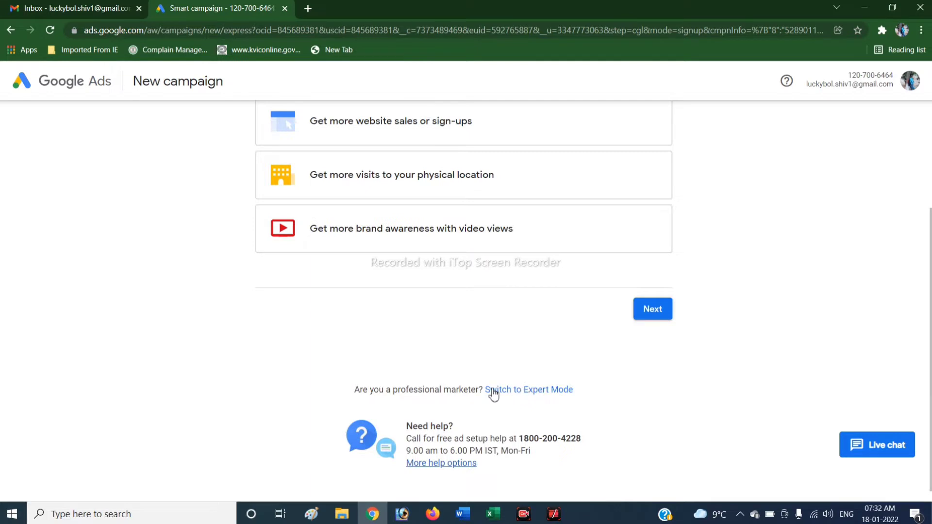
{"action": "scroll", "coordinate": [526, 391], "scroll_direction": "down", "scroll_amount": 1}
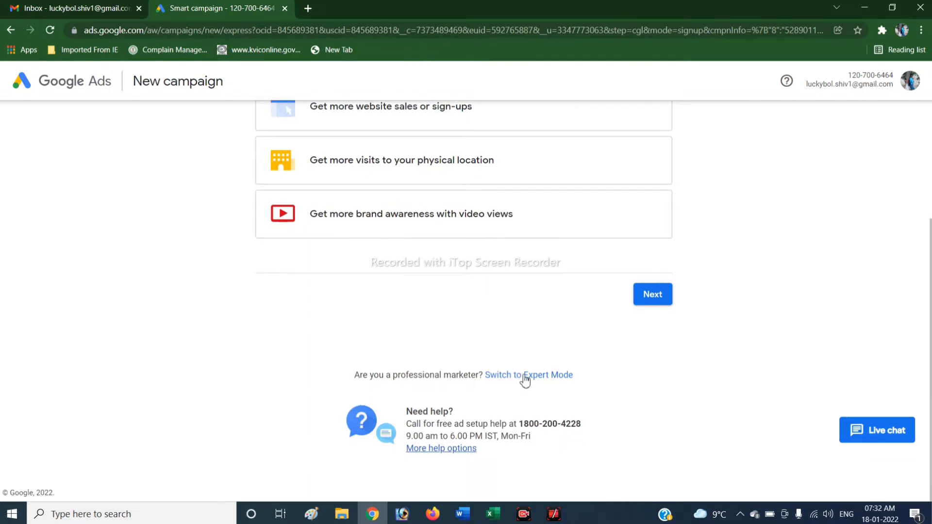
{"action": "left_click", "coordinate": [525, 375]}
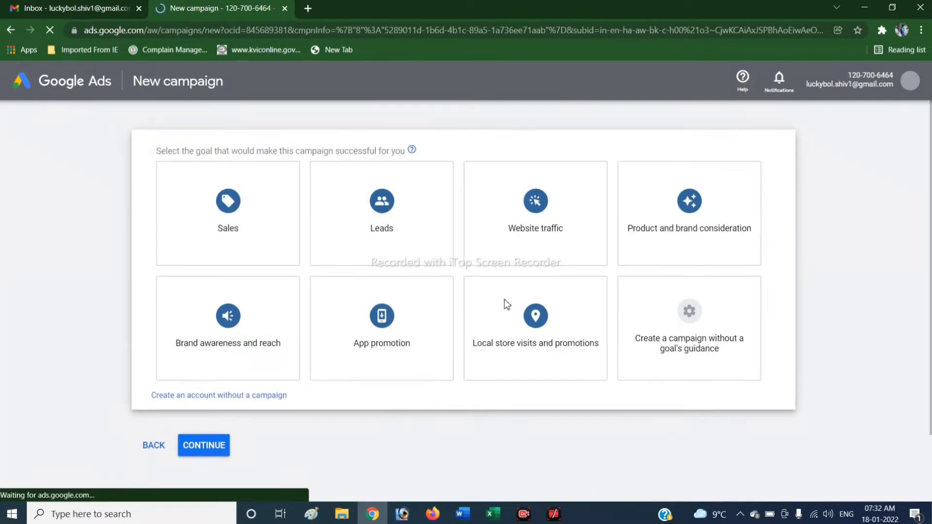
Choose to create the account without a campaign, using India billing, India Time and Indian Rupee
{"action": "scroll", "coordinate": [360, 306], "scroll_direction": "down", "scroll_amount": 2}
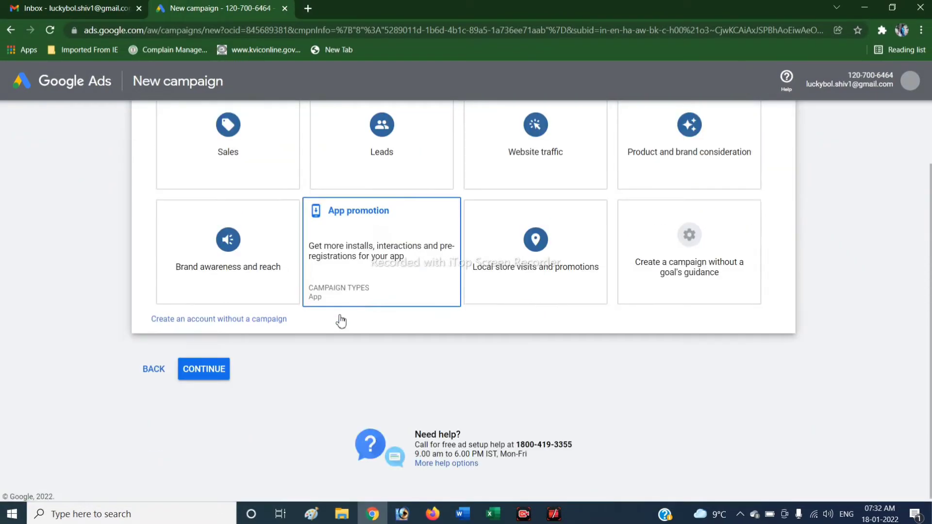
{"action": "left_click", "coordinate": [216, 320]}
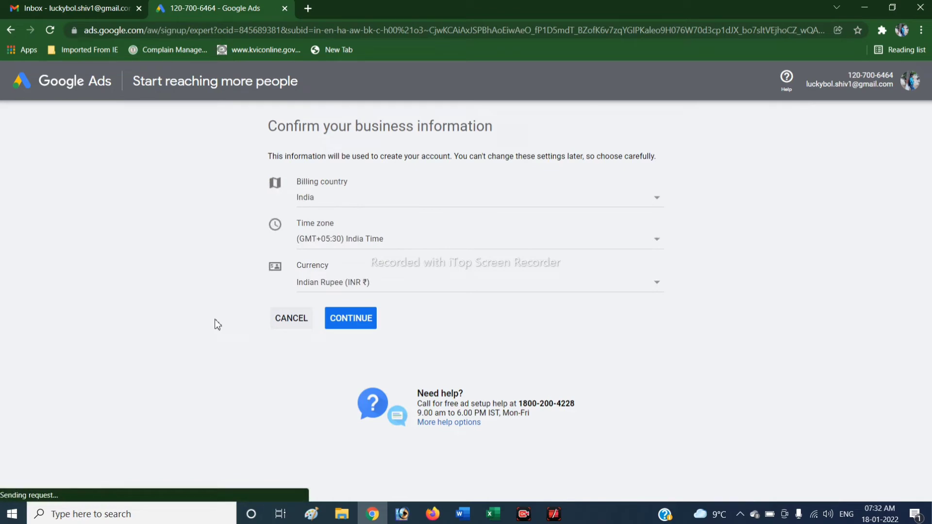
Confirm the business information and change the account type to Individual
{"action": "left_click", "coordinate": [351, 319]}
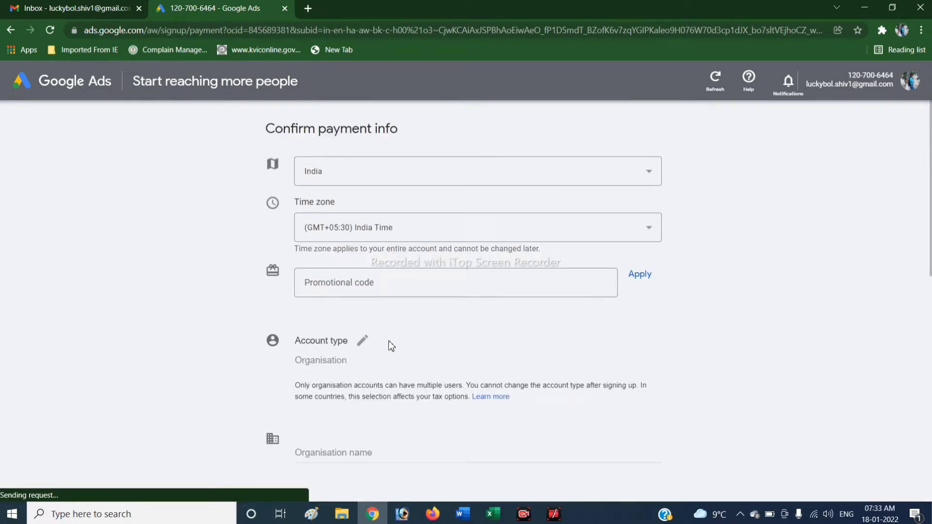
{"action": "scroll", "coordinate": [387, 345], "scroll_direction": "down", "scroll_amount": 2}
{"action": "left_click", "coordinate": [337, 301]}
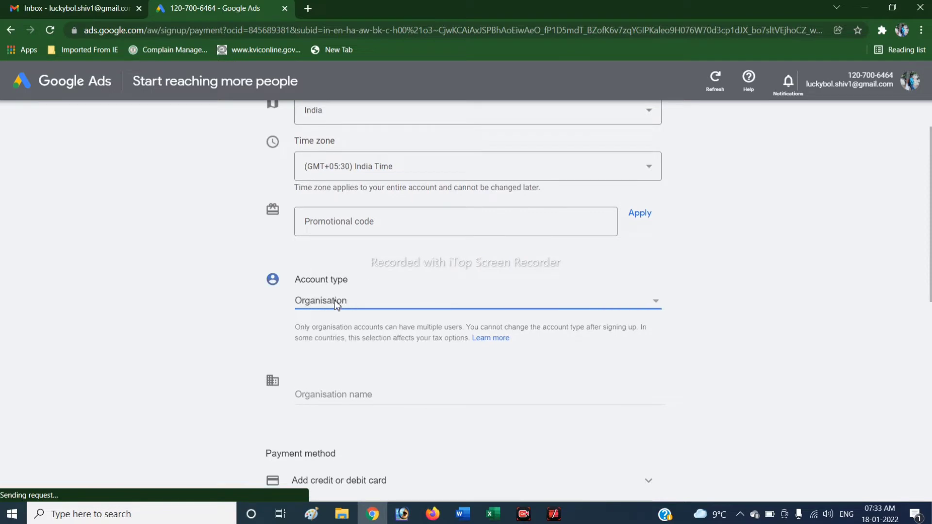
{"action": "left_click", "coordinate": [656, 304]}
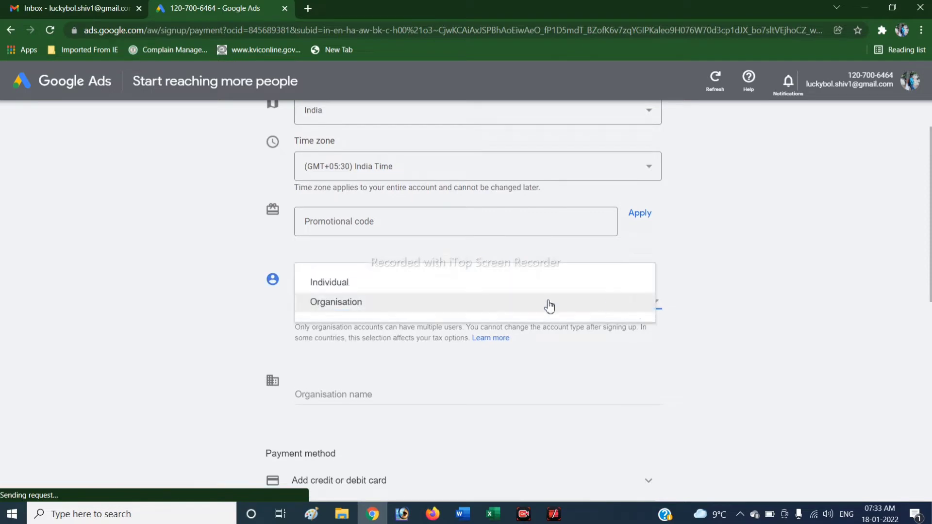
{"action": "left_click", "coordinate": [328, 281]}
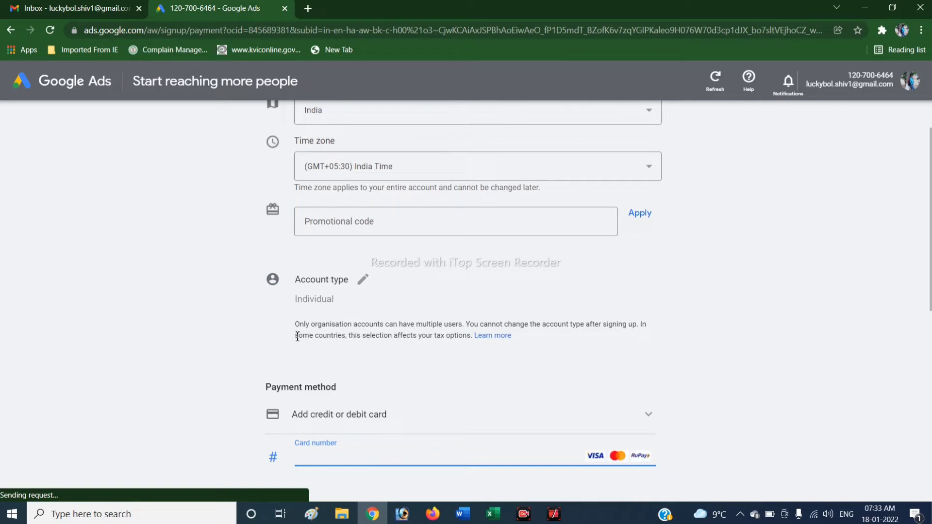
Show the available payment methods in the payment setup
{"action": "scroll", "coordinate": [298, 336], "scroll_direction": "down", "scroll_amount": 3}
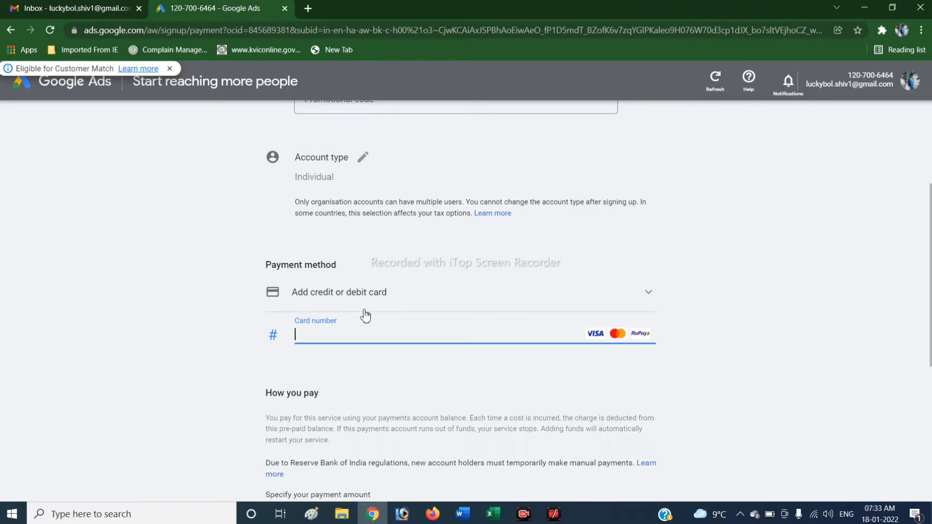
{"action": "scroll", "coordinate": [407, 321], "scroll_direction": "down", "scroll_amount": 1}
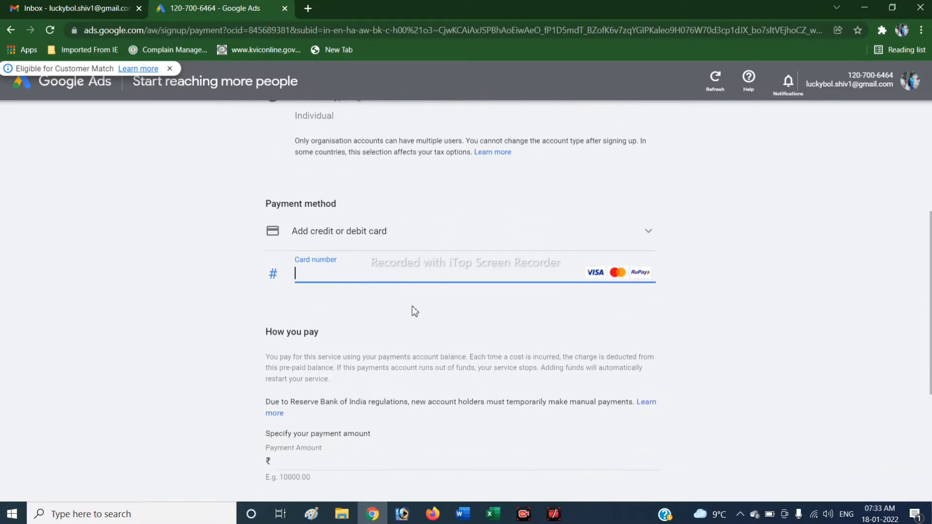
{"action": "left_click", "coordinate": [645, 238]}
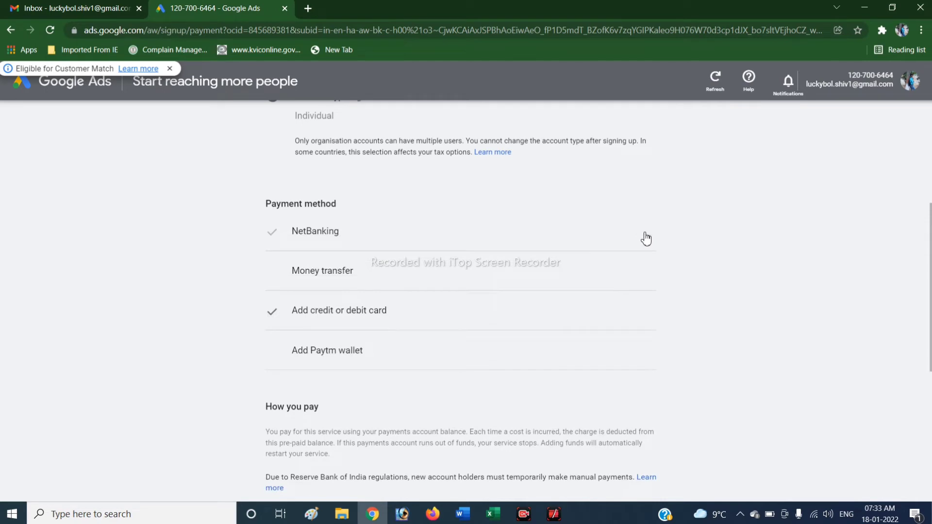
Choose Paytm wallet as the payment method and verify it with the one-time code
{"action": "scroll", "coordinate": [336, 293], "scroll_direction": "down", "scroll_amount": 1}
{"action": "left_click", "coordinate": [336, 290]}
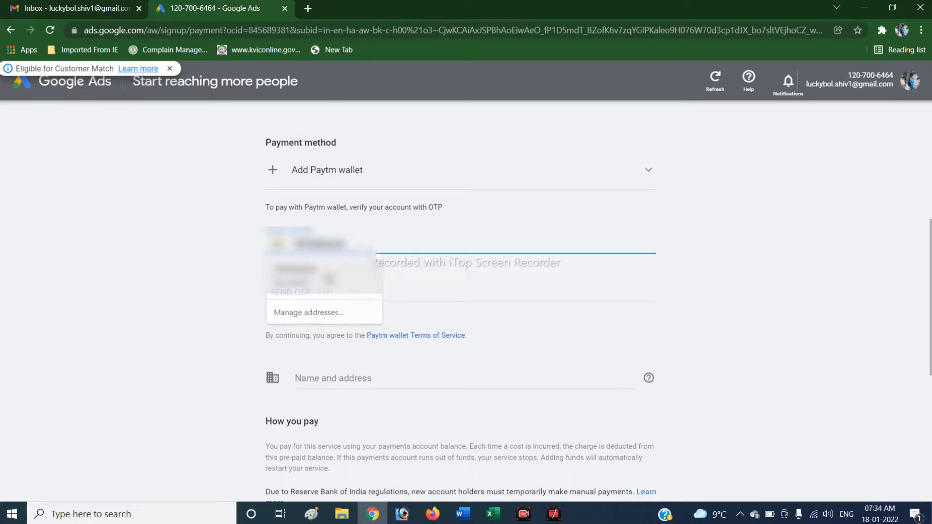
{"action": "left_click", "coordinate": [291, 292]}
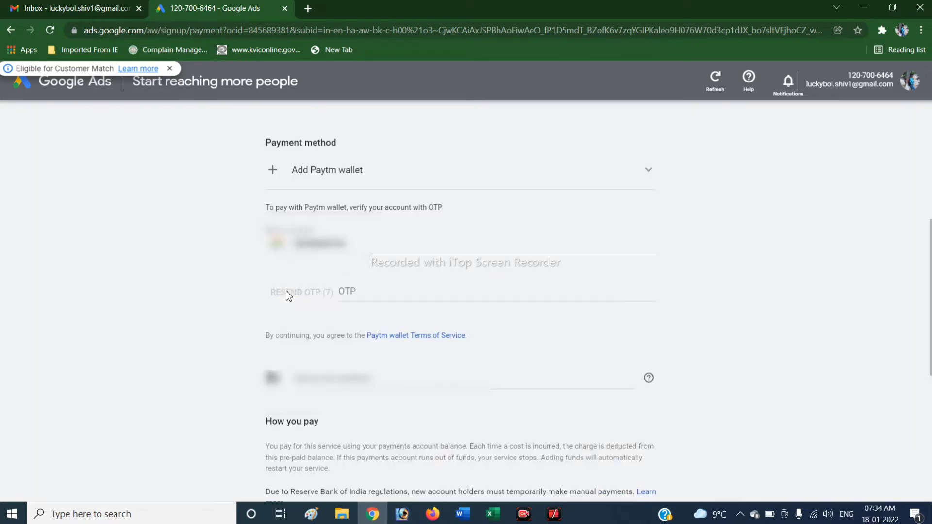
{"action": "left_click", "coordinate": [357, 292]}
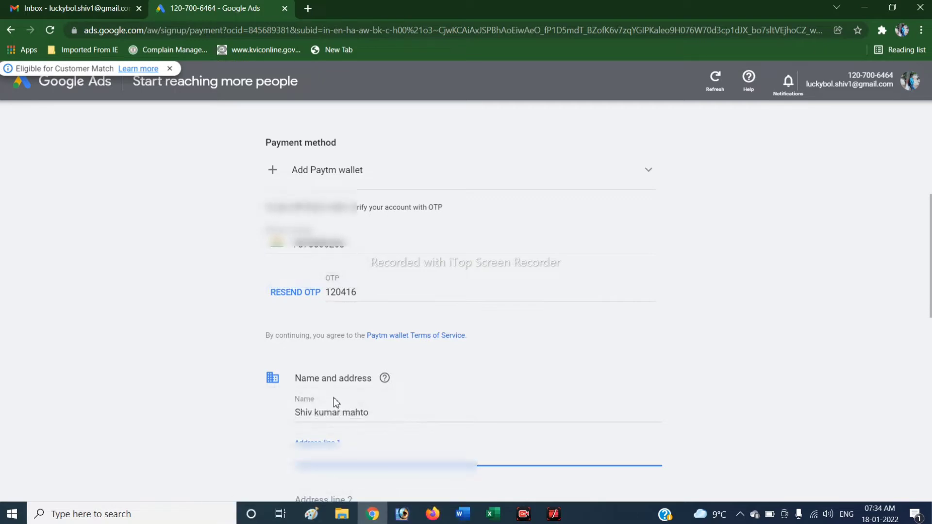
Fill in the billing name and address fields
{"action": "scroll", "coordinate": [397, 408], "scroll_direction": "down", "scroll_amount": 1}
{"action": "scroll", "coordinate": [386, 401], "scroll_direction": "down", "scroll_amount": 2}
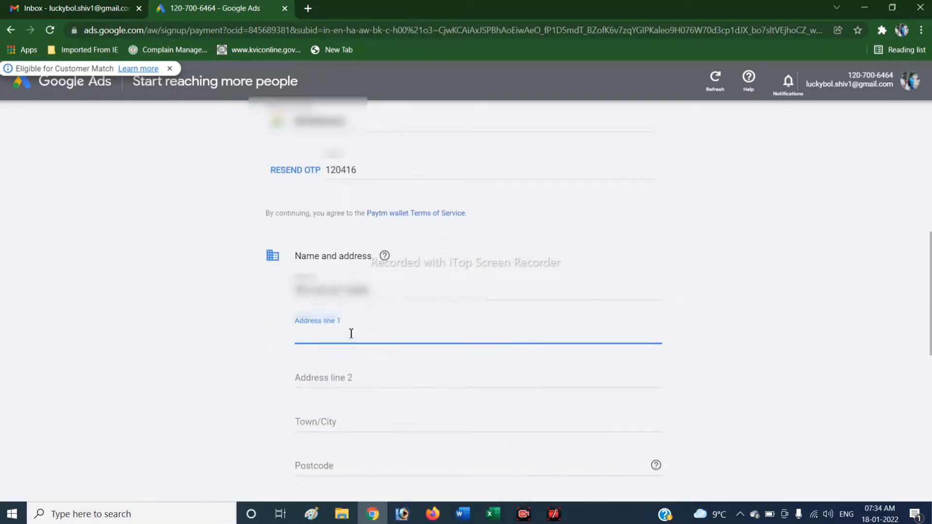
{"action": "scroll", "coordinate": [357, 332], "scroll_direction": "down", "scroll_amount": 1}
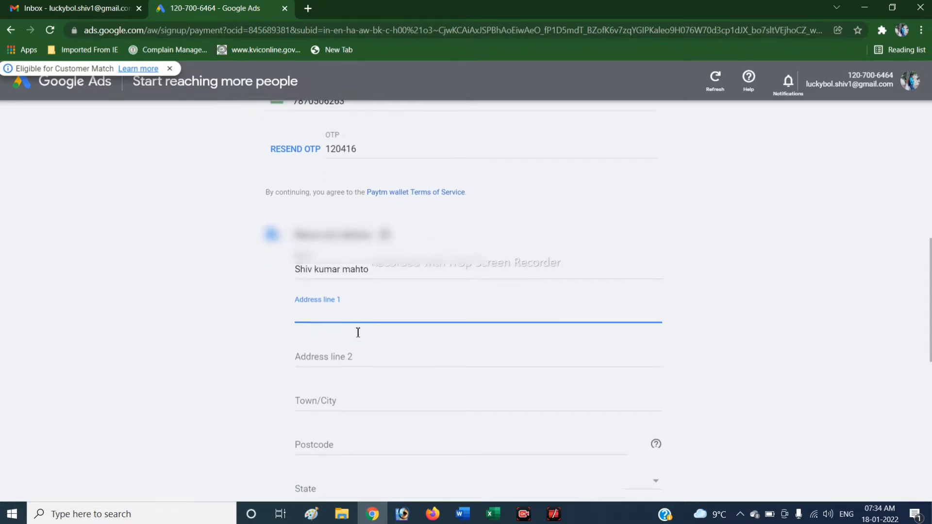
{"action": "scroll", "coordinate": [358, 333], "scroll_direction": "down", "scroll_amount": 1}
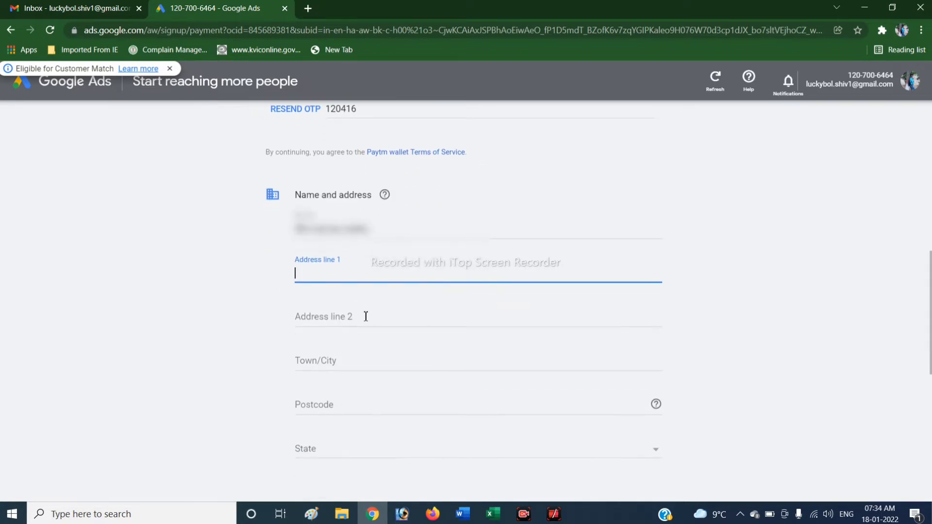
{"action": "type", "text": "vill govim"}
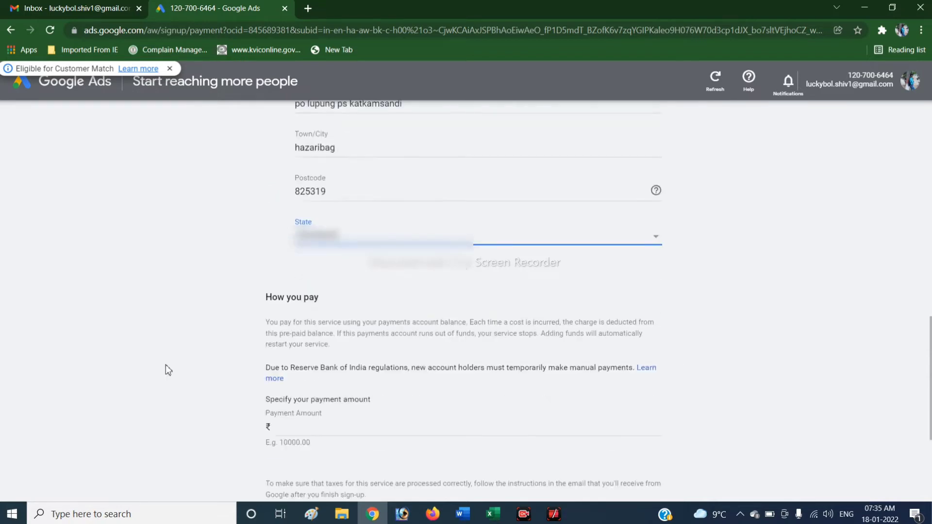
{"action": "scroll", "coordinate": [167, 369], "scroll_direction": "down", "scroll_amount": 2}
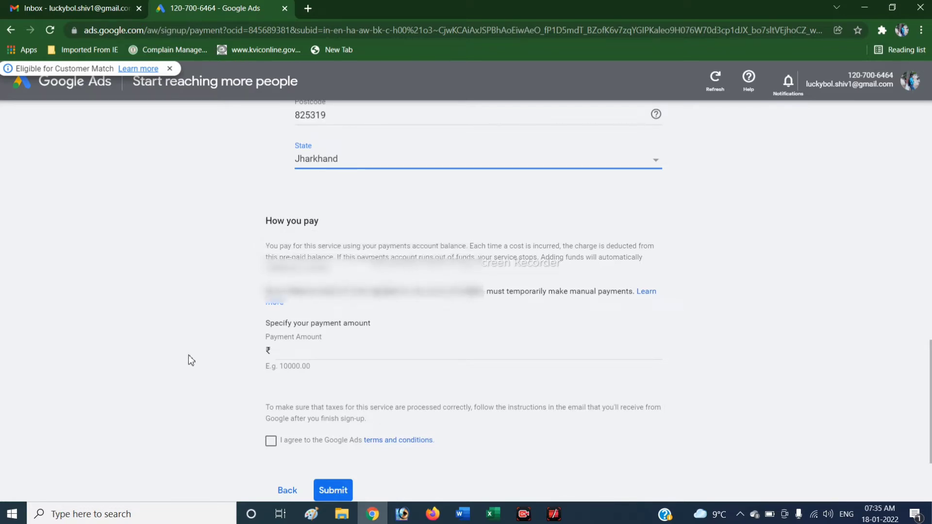
Enter a ₹1,000 payment amount, accept the terms and conditions, and submit
{"action": "left_click", "coordinate": [306, 353]}
{"action": "scroll", "coordinate": [305, 353], "scroll_direction": "down", "scroll_amount": 3}
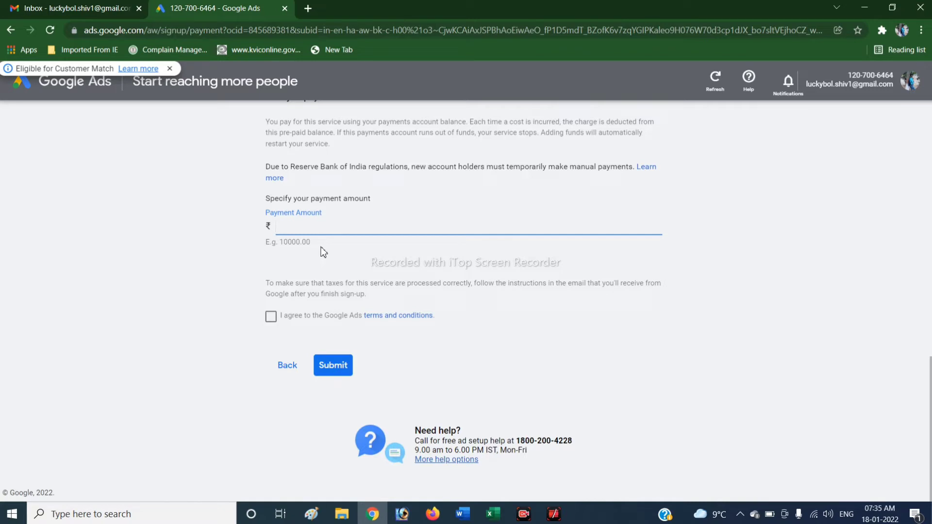
{"action": "type", "text": "1000"}
{"action": "left_click", "coordinate": [271, 317]}
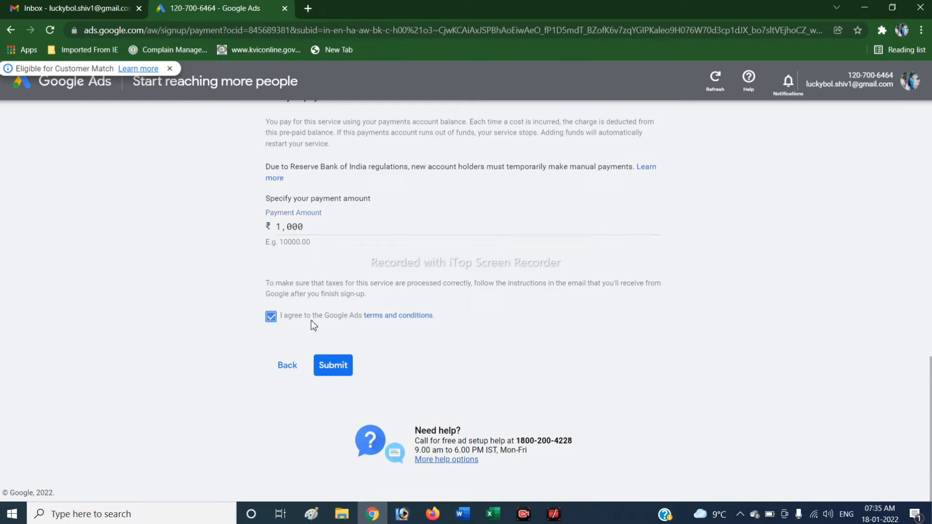
{"action": "left_click", "coordinate": [341, 367]}
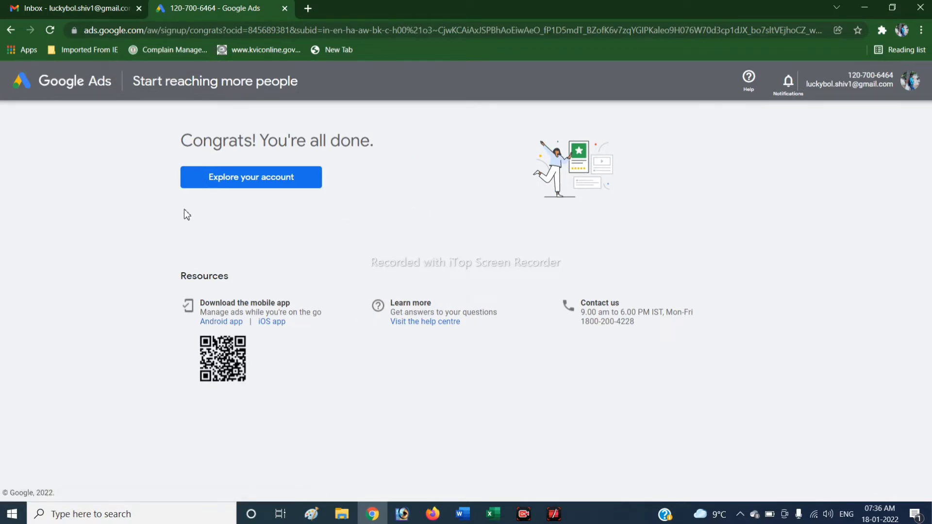
Go to the account overview and open Billing > Promotions from Tools and settings
{"action": "left_click", "coordinate": [269, 183]}
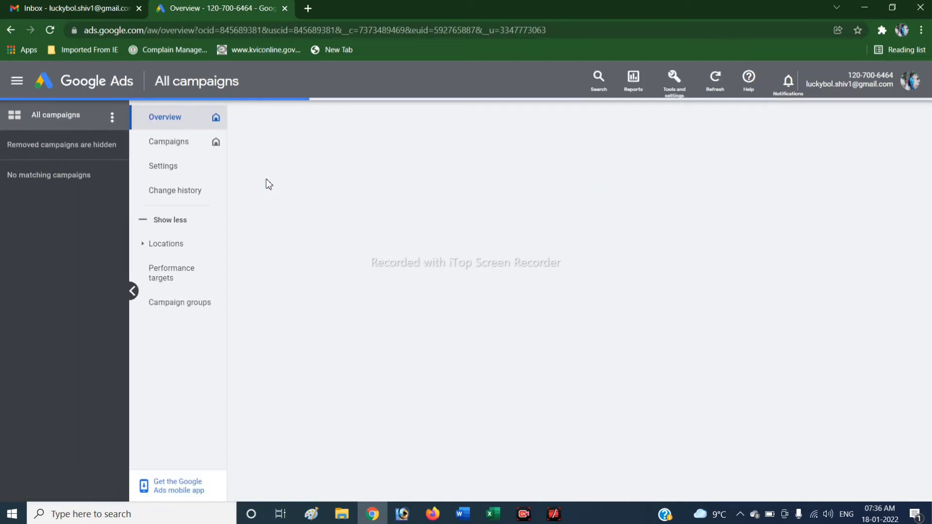
{"action": "left_click", "coordinate": [681, 93]}
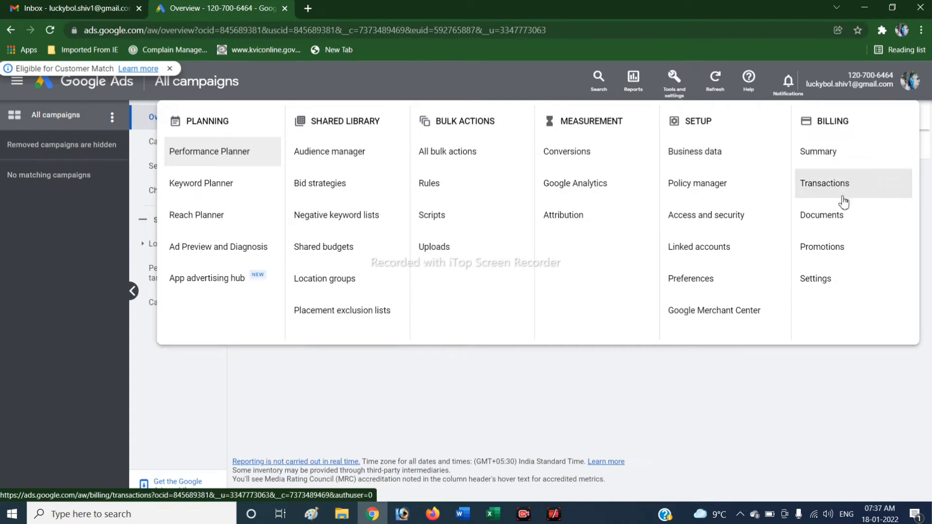
{"action": "left_click", "coordinate": [834, 249]}
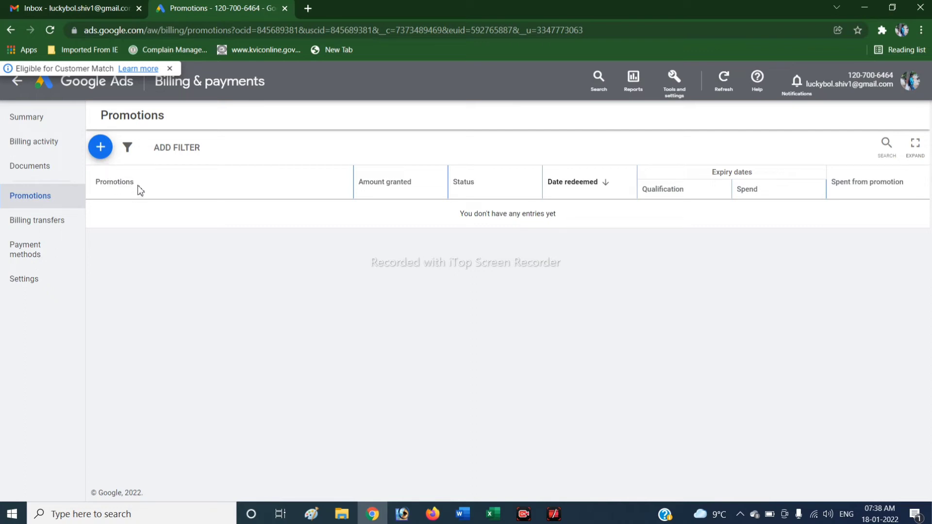
{"action": "left_click", "coordinate": [101, 148]}
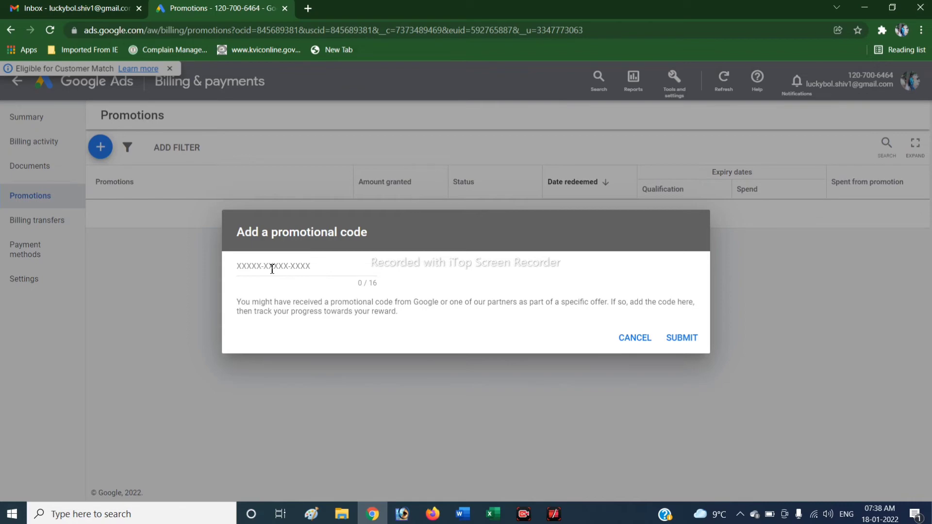
{"action": "left_click", "coordinate": [102, 9]}
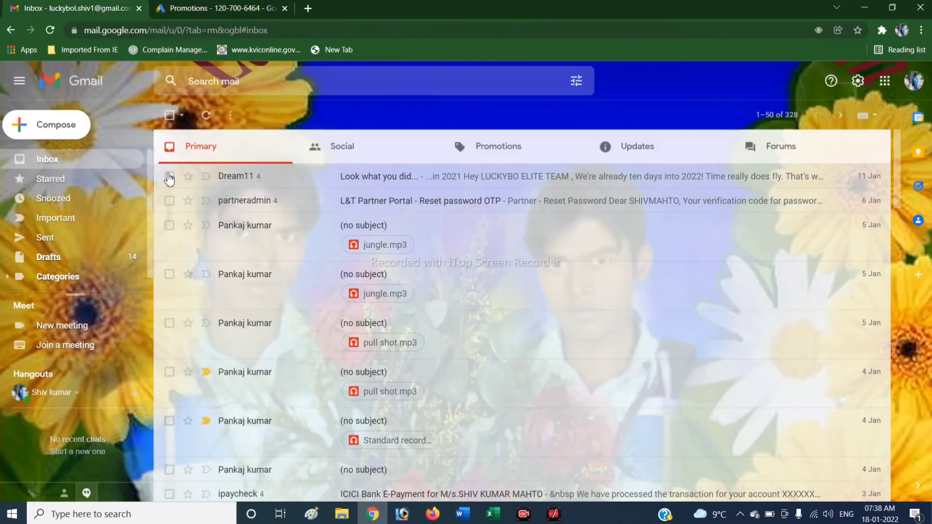
{"action": "left_click", "coordinate": [250, 4]}
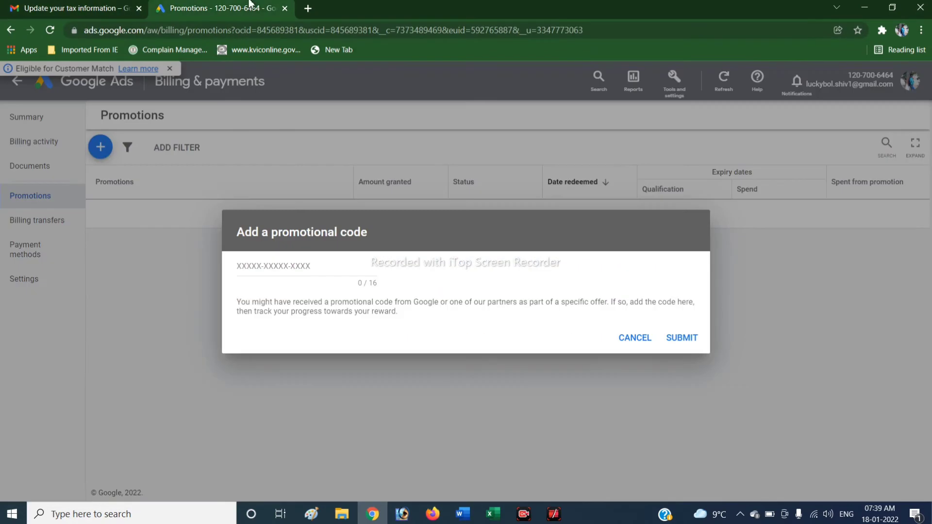
{"action": "right_click", "coordinate": [290, 265]}
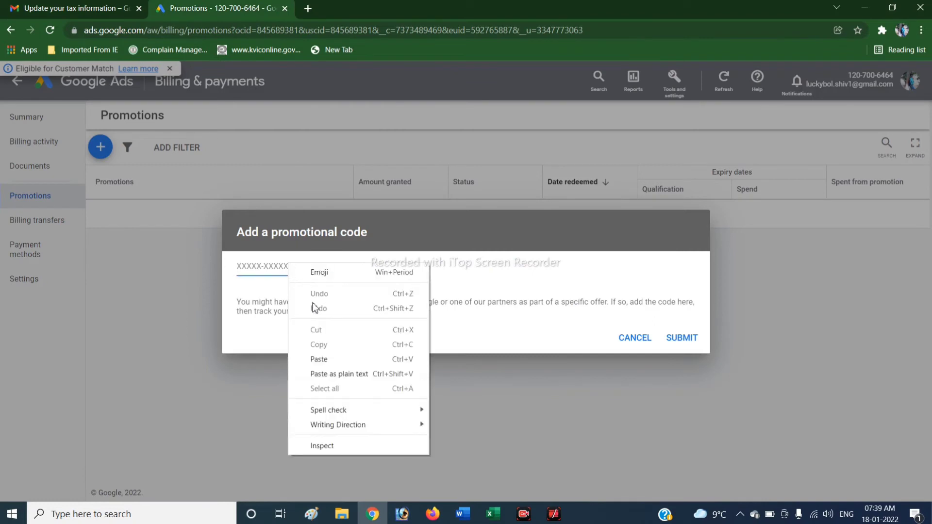
{"action": "left_click", "coordinate": [322, 359]}
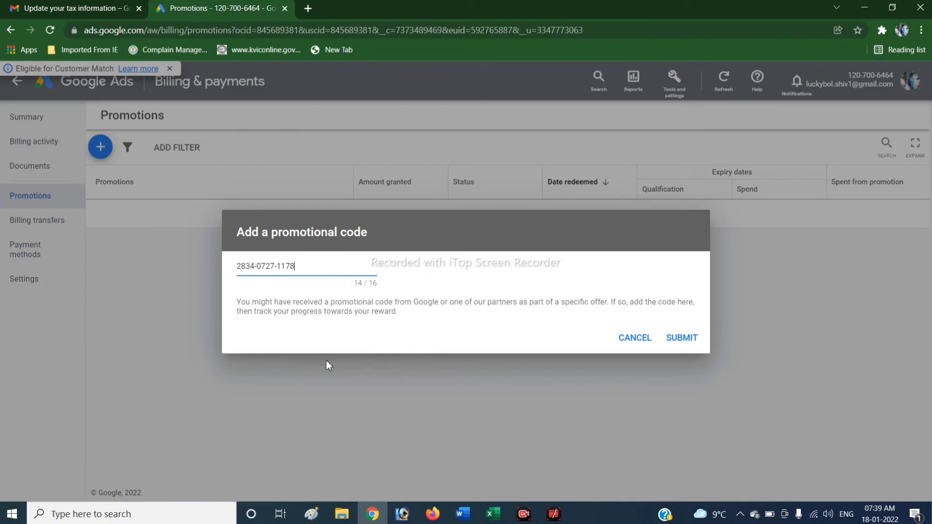
{"action": "left_click", "coordinate": [682, 347]}
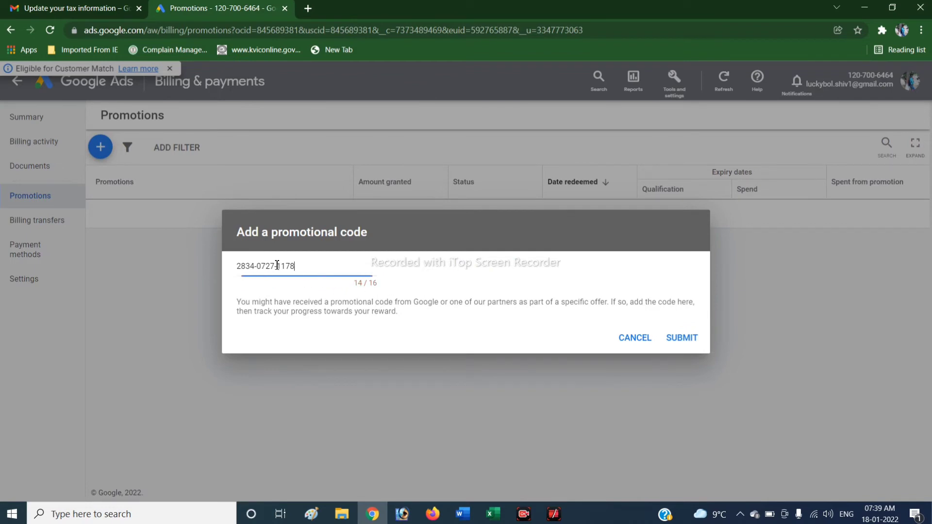
{"action": "left_click_drag", "start_coordinate": [298, 268], "coordinate": [218, 268]}
{"action": "left_click", "coordinate": [614, 335]}
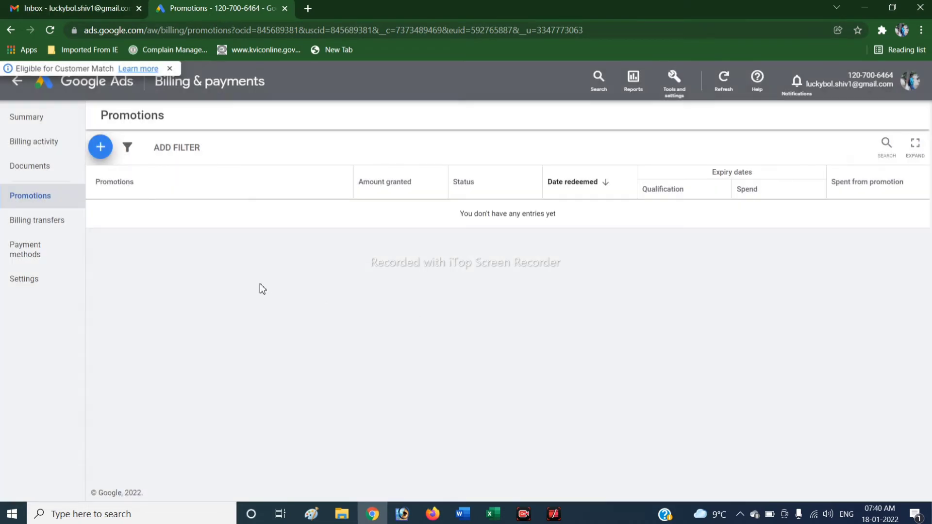